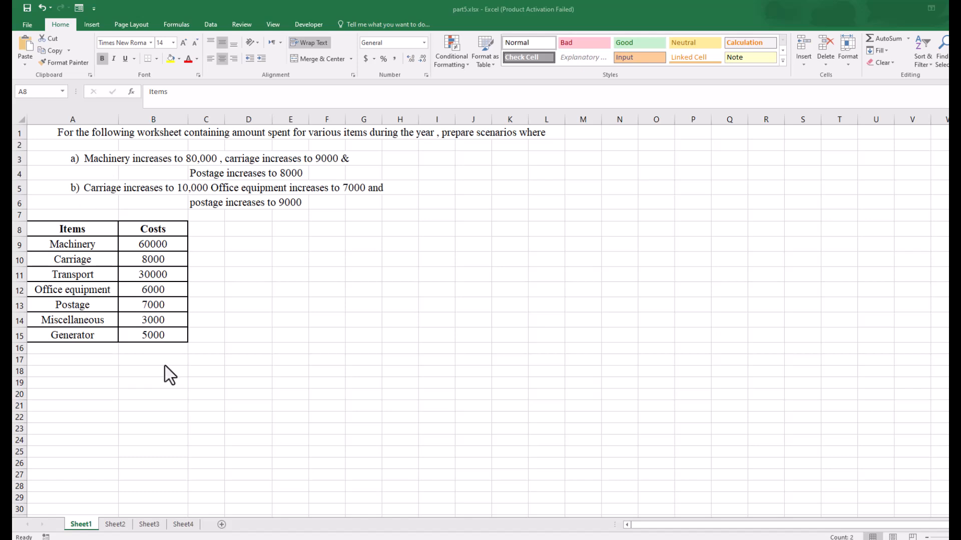
Add a "total" row below Generator, with B16 summing the costs in B9:B15
click(90, 348)
scroll(83, 307, down, 1)
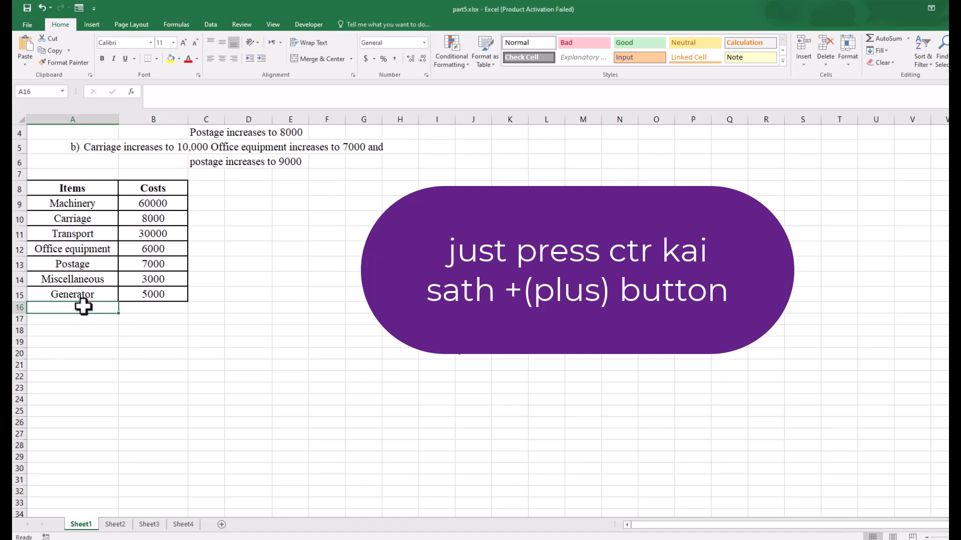
text(total)
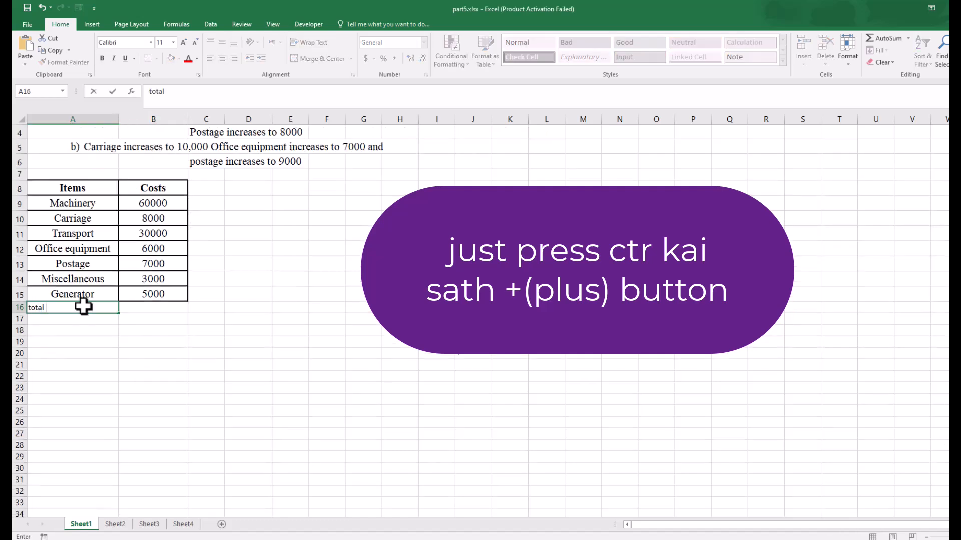
click(150, 315)
key(ctrl+plus)
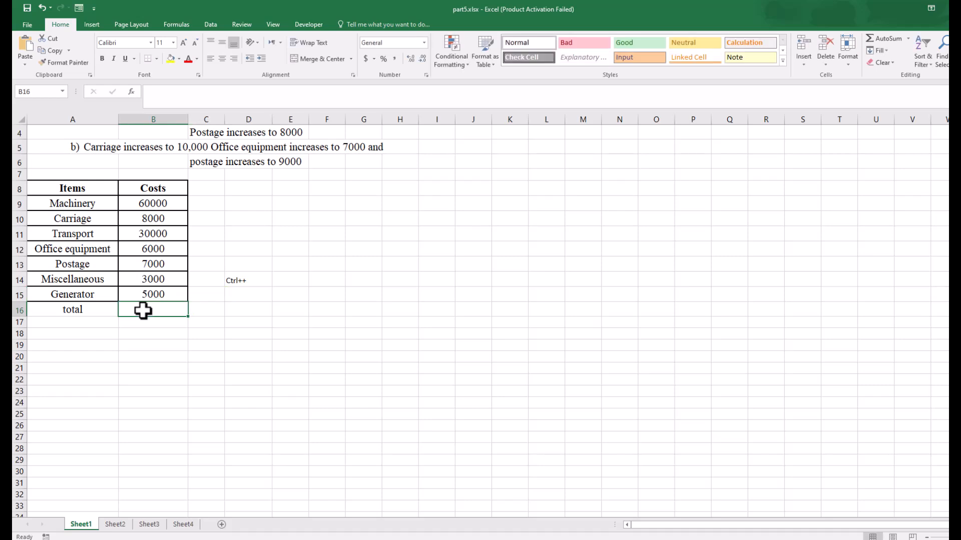
key(alt+equal)
key(alt+equal)
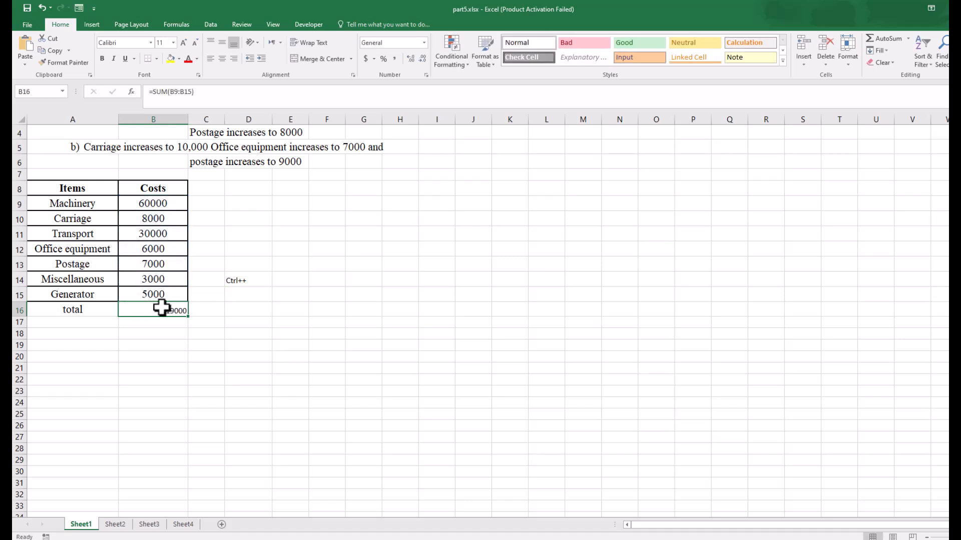
Format the total value in B16 as centered, bold text at font size 16
click(221, 58)
click(184, 42)
click(184, 42)
click(184, 42)
click(101, 59)
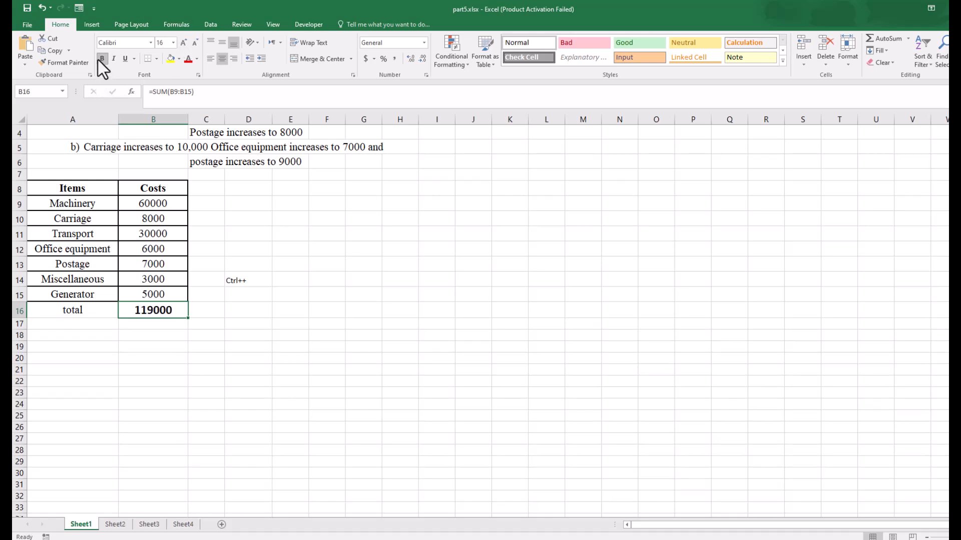
click(100, 403)
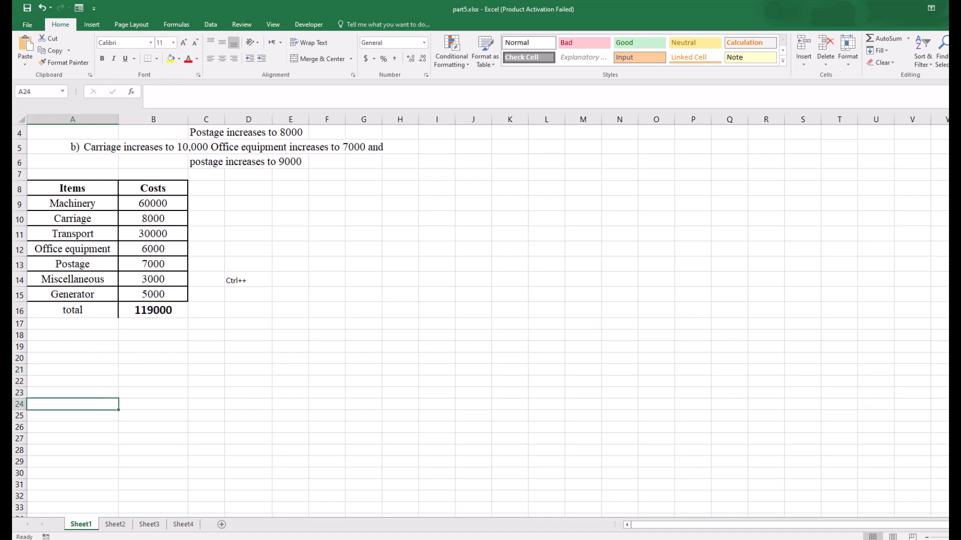
Start a new what-if scenario in Scenario Manager and name it "current Expenses"
scroll(204, 280, down, 1)
scroll(204, 281, up, 2)
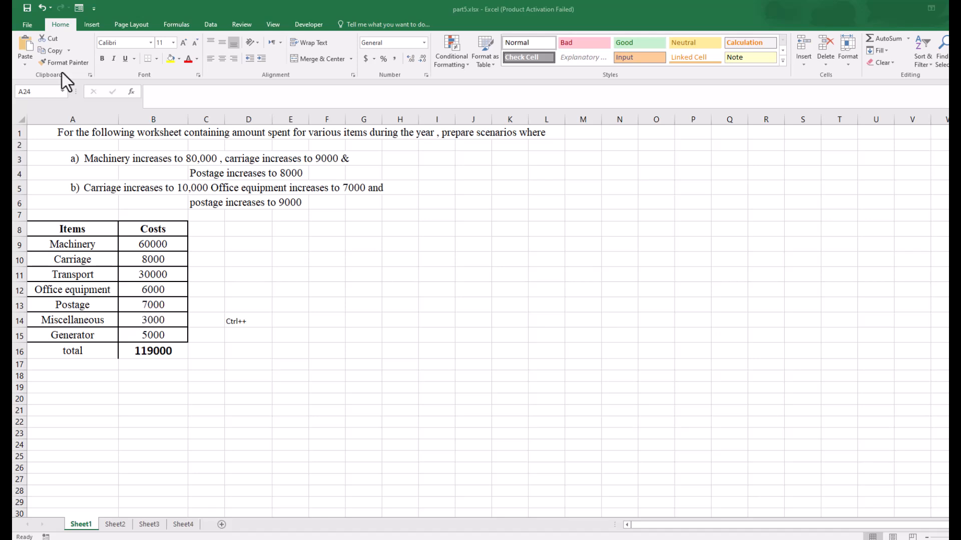
click(210, 24)
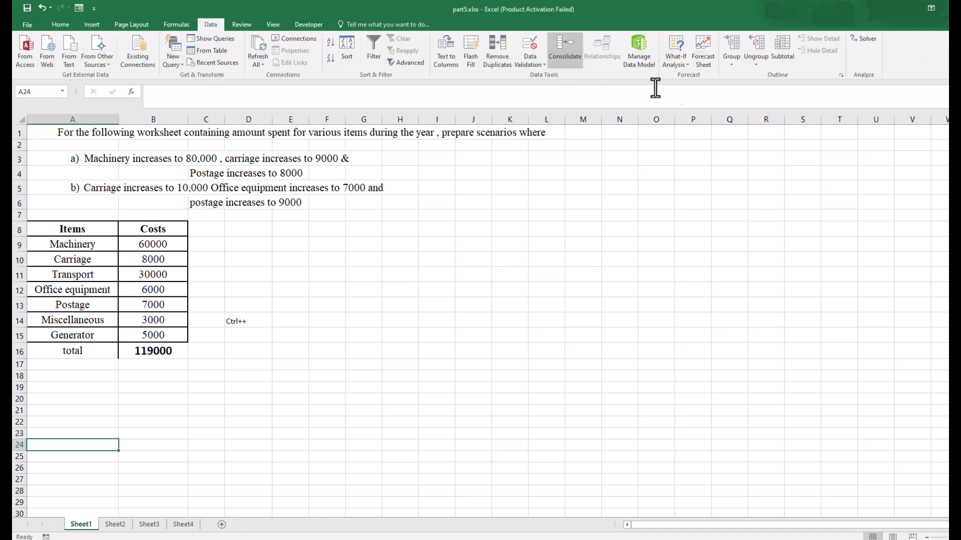
click(685, 64)
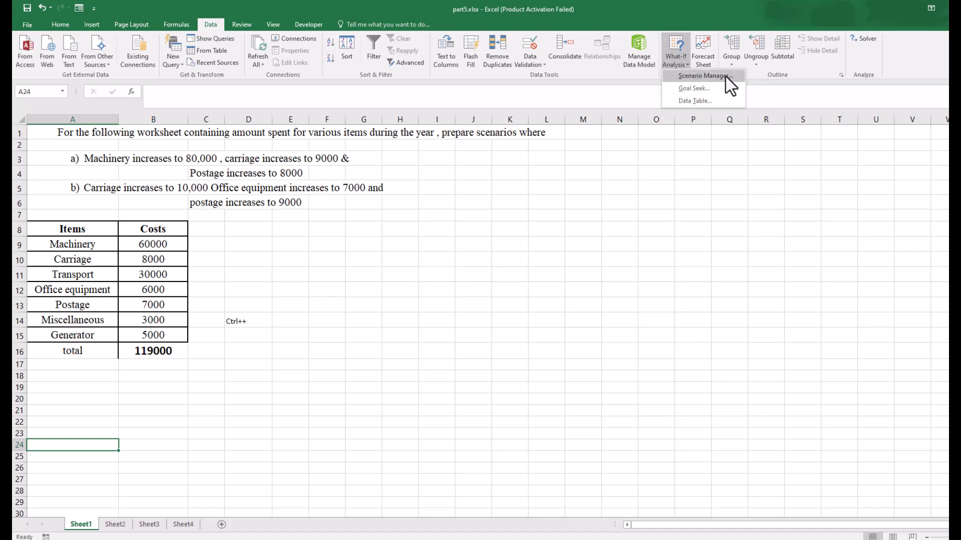
click(704, 76)
drag(274, 151, 402, 134)
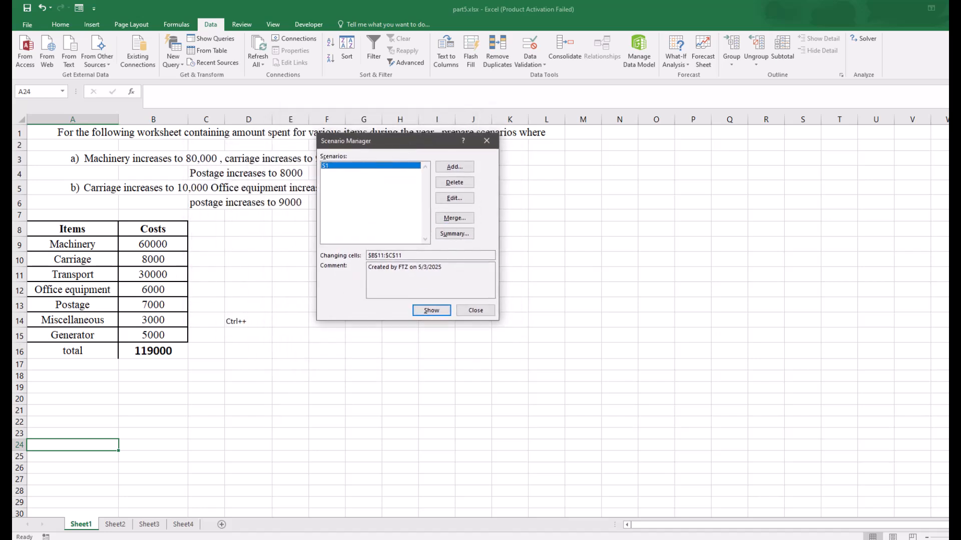
click(446, 172)
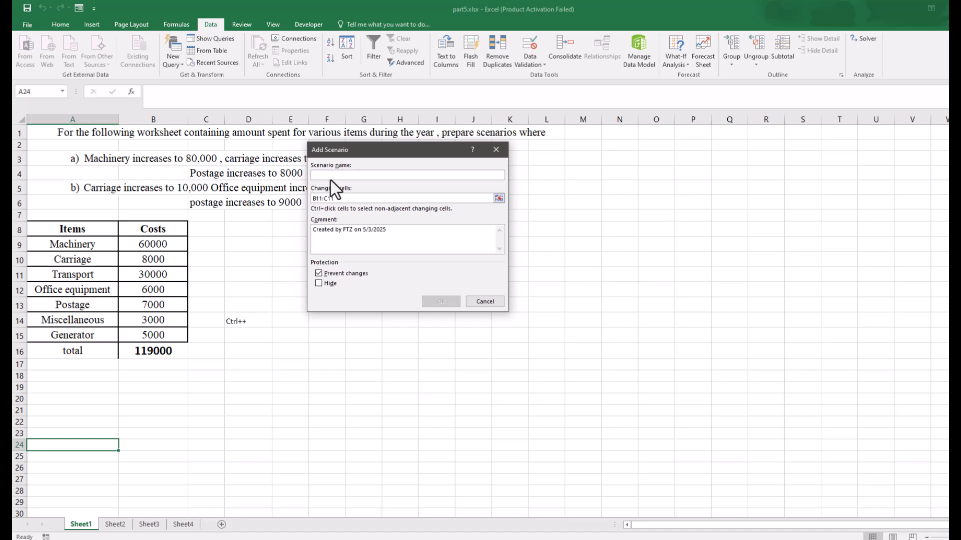
text(current Expenses)
Set the scenario's changing cells to B9:B15 and save it with the existing cost values
click(339, 199)
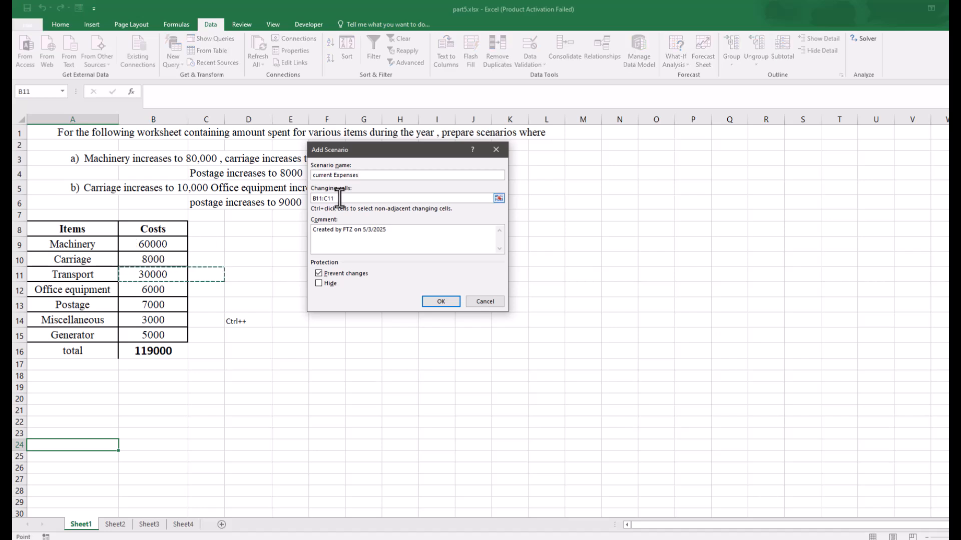
key(BackSpace)
key(BackSpace)
key(BackSpace)
key(BackSpace)
key(BackSpace)
key(BackSpace)
key(BackSpace)
drag(163, 242, 157, 337)
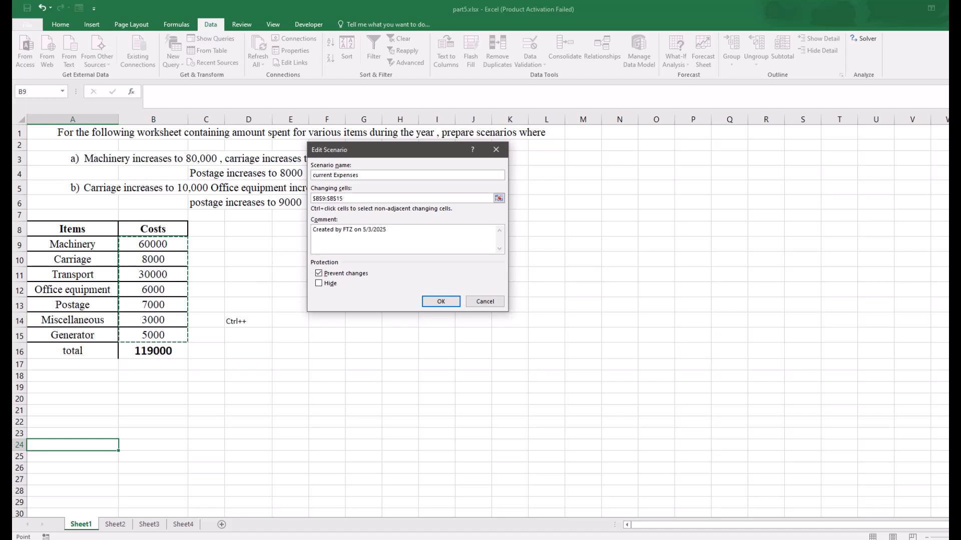
key(Return)
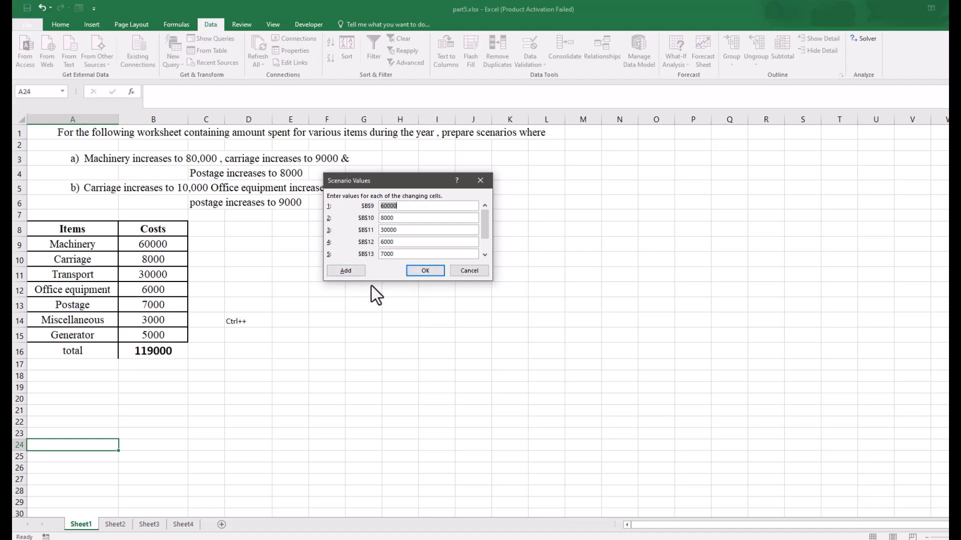
click(417, 270)
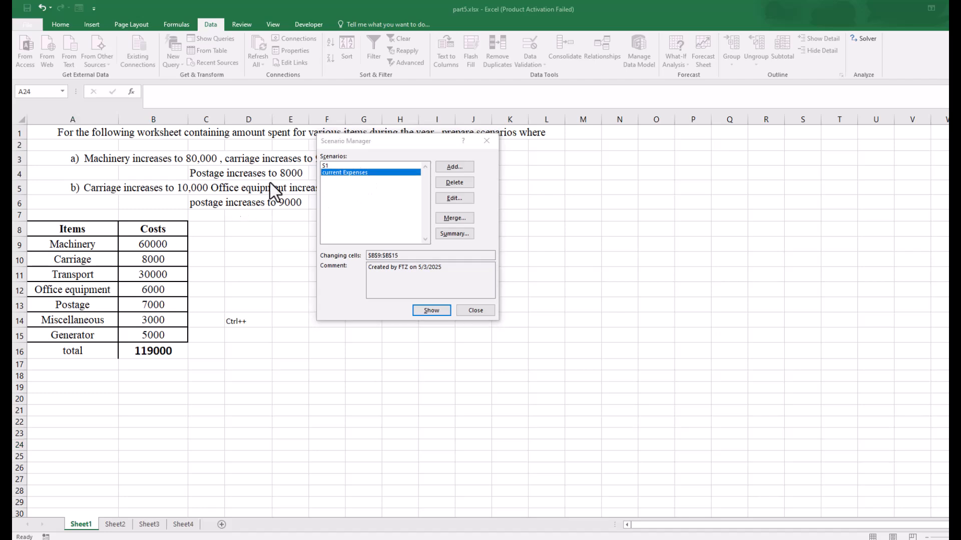
Add a scenario named "increase in Machinery and carriage" with B9:B15 as its changing cells
click(455, 168)
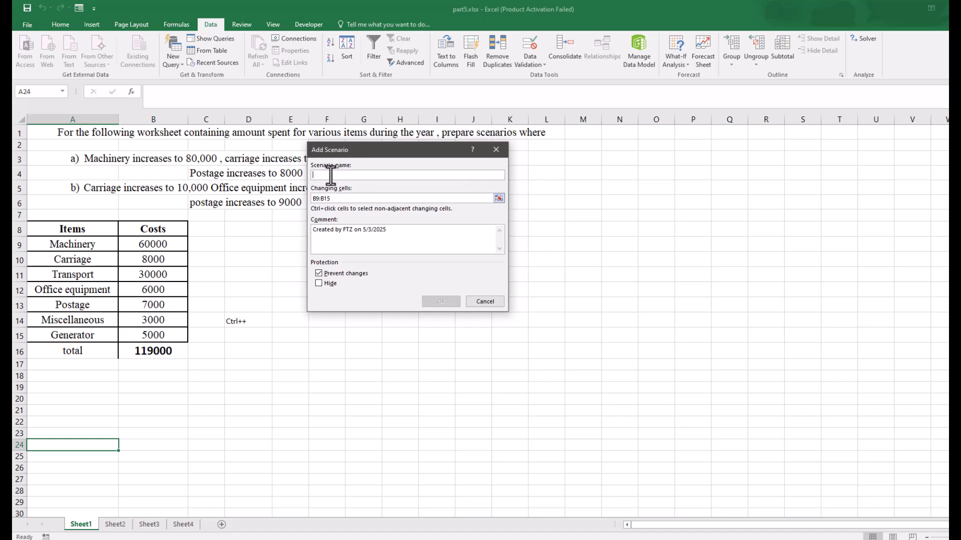
text(increase in Mac)
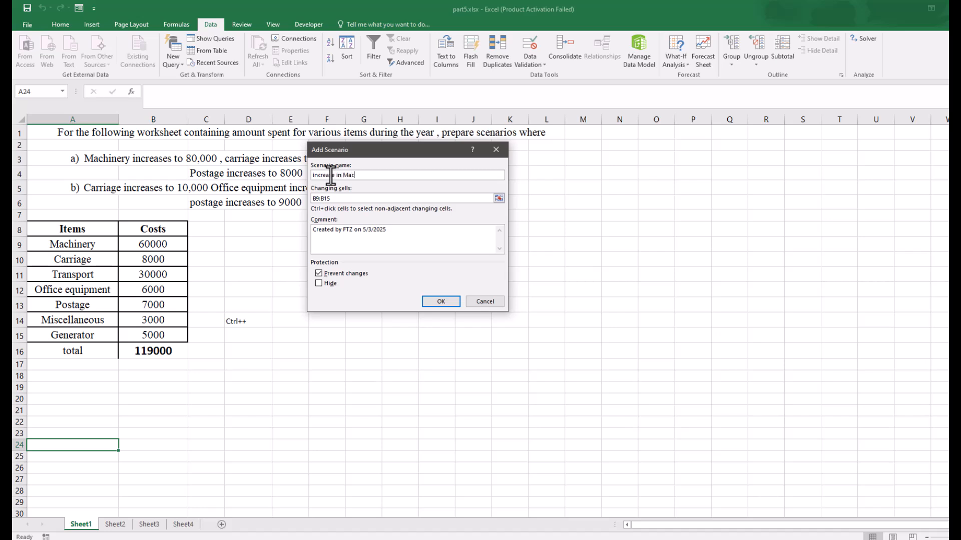
text(hinery and carriage)
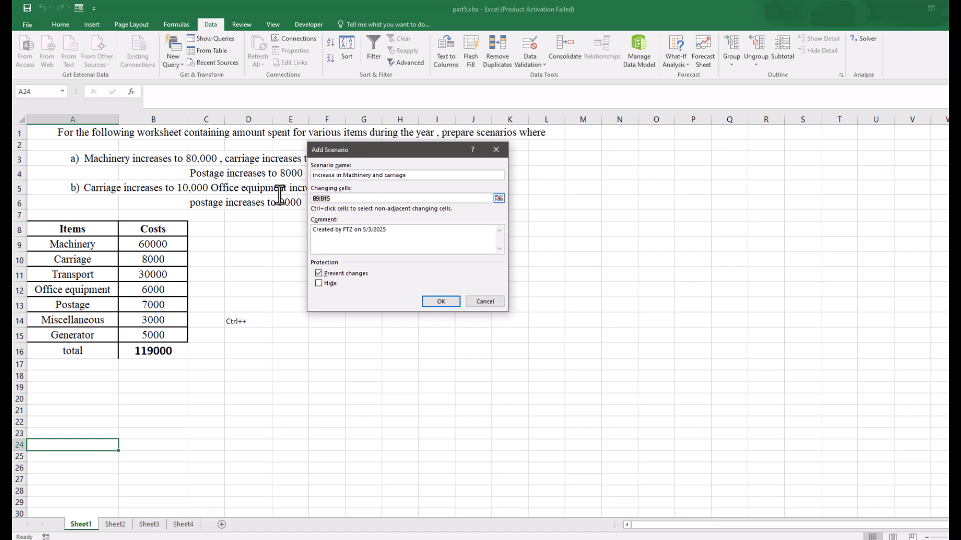
key(Tab)
drag(155, 246, 157, 333)
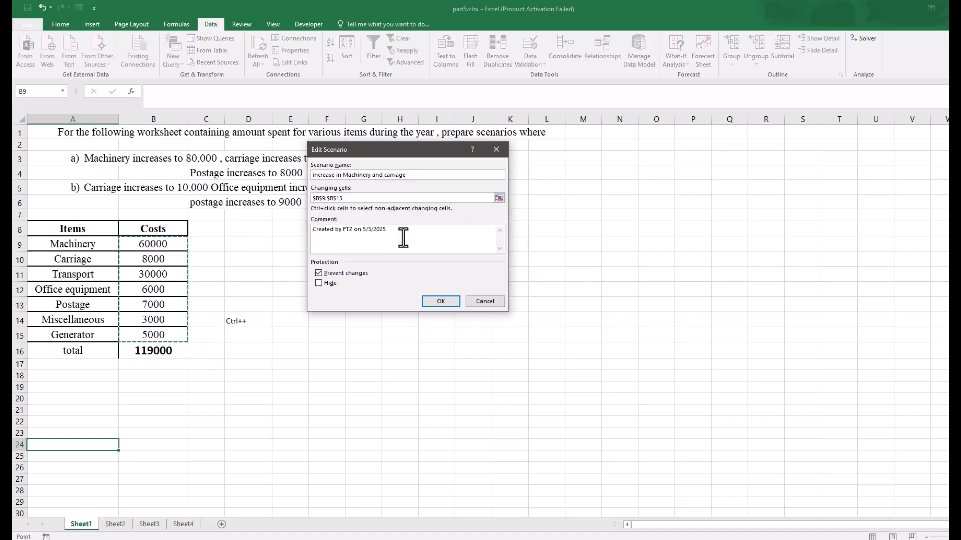
click(440, 301)
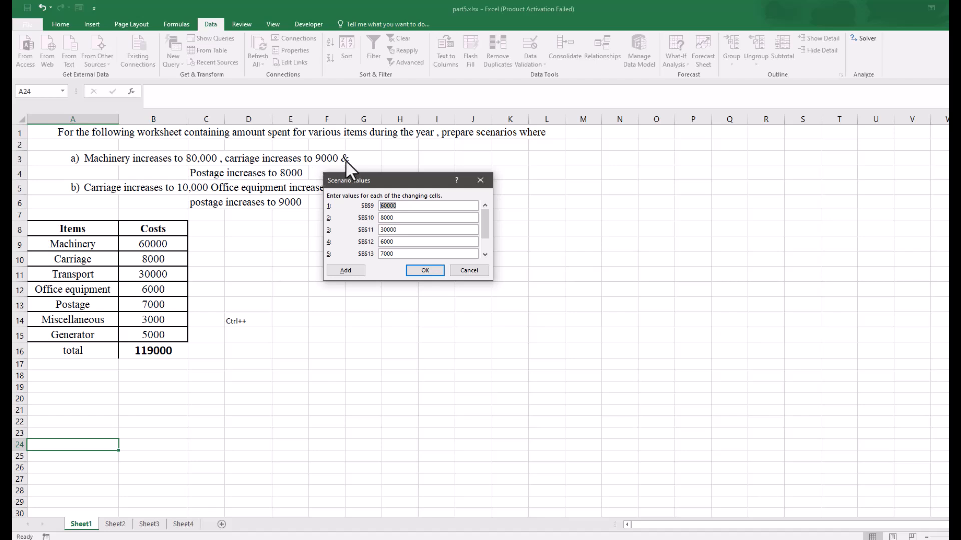
Set the scenario values to 80000 for B9, 9000 for B10 and 8000 for B11, and save the scenario
text(80000)
key(Tab)
text(9000)
drag(408, 230, 378, 232)
key(BackSpace)
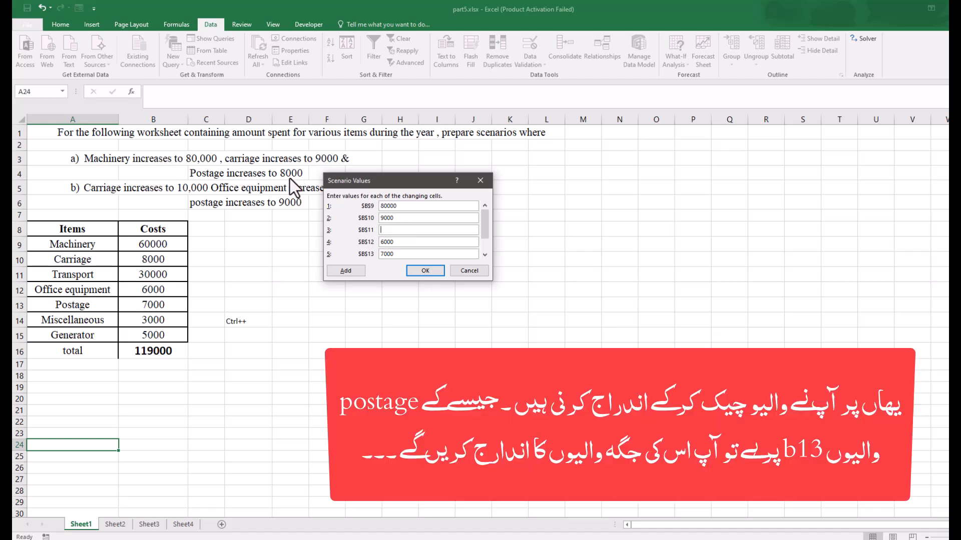
text(8000)
click(426, 271)
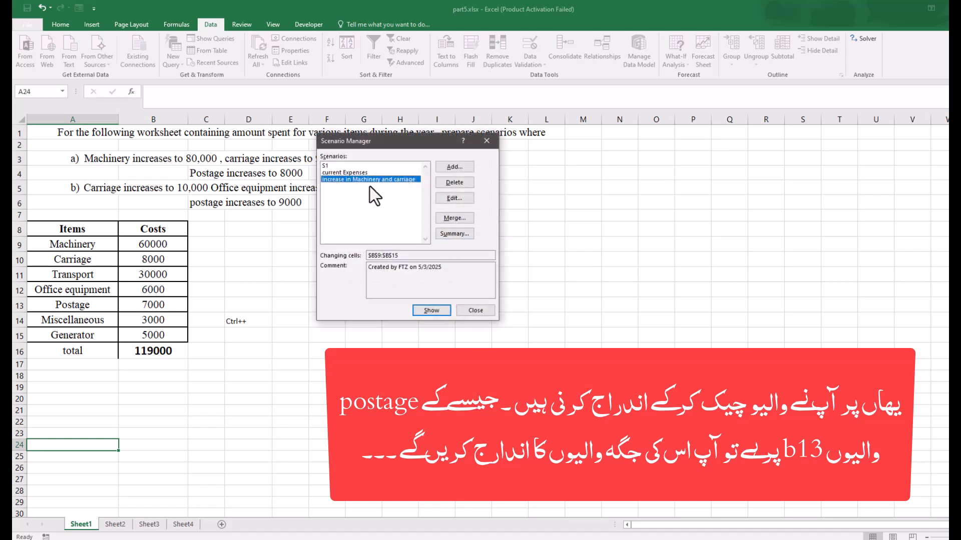
Add a scenario named "increase in carriage and office equipment" with B9:B15 as its changing cells
click(461, 166)
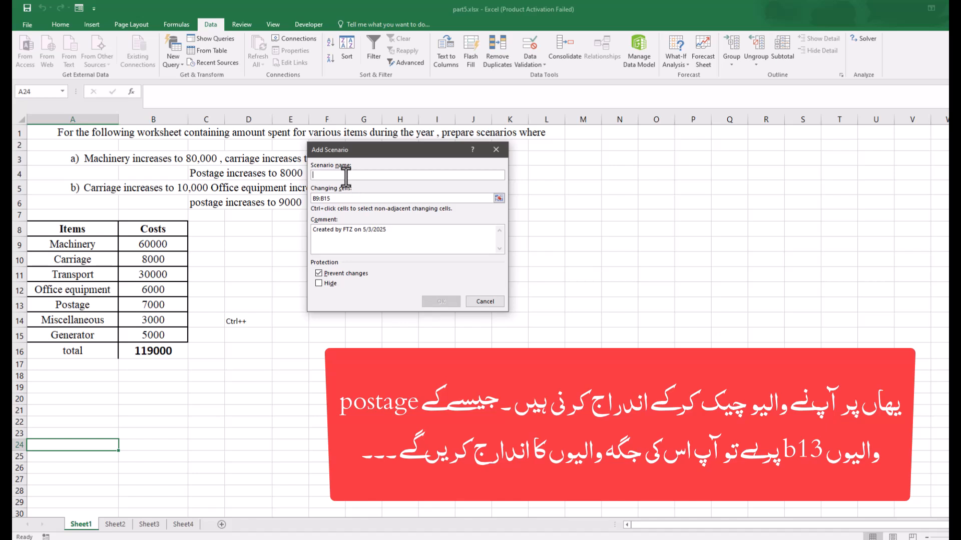
text(inc)
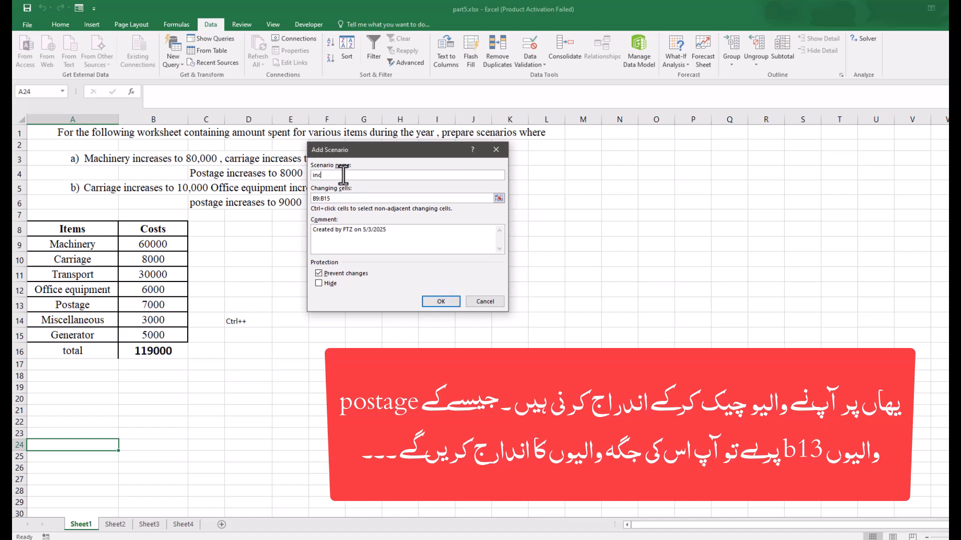
text(rease in carriage and office equipment)
key(Tab)
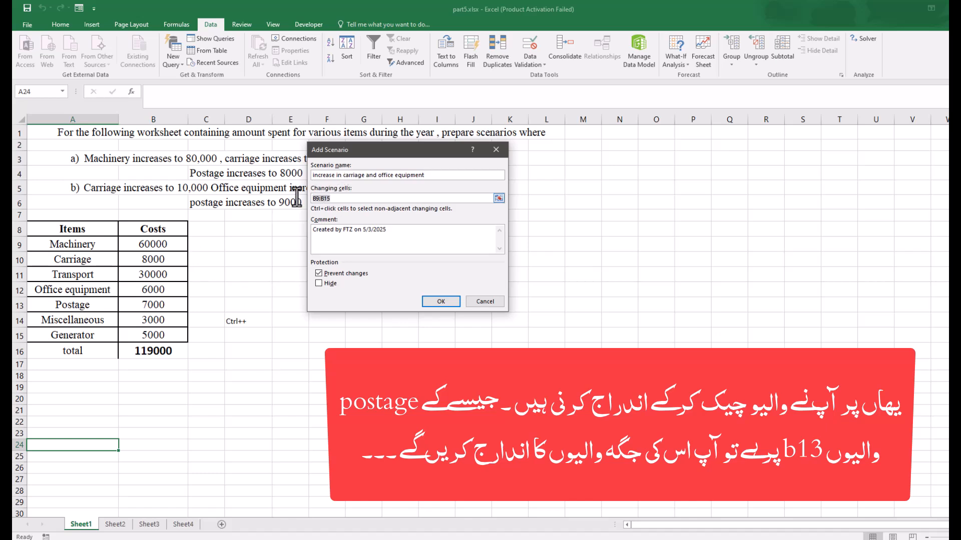
drag(154, 244, 152, 334)
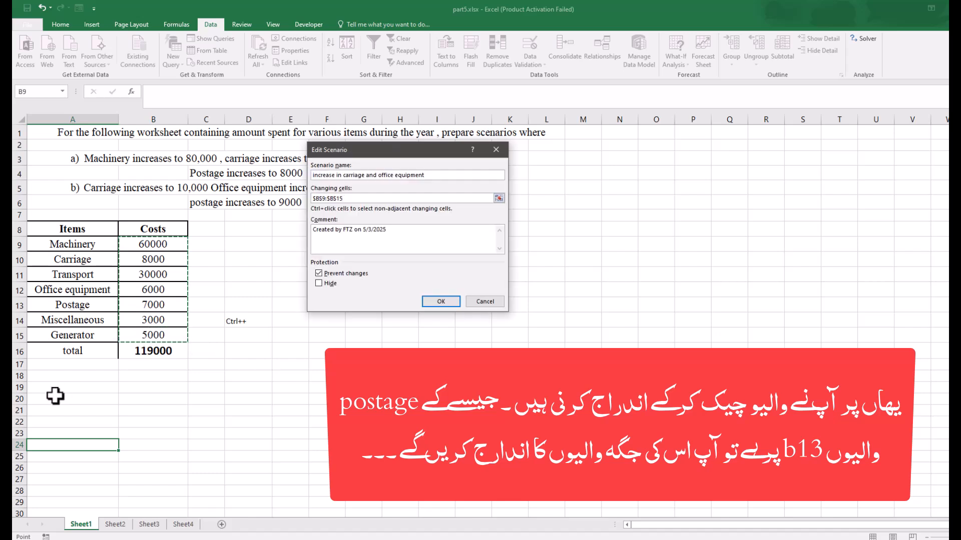
click(441, 302)
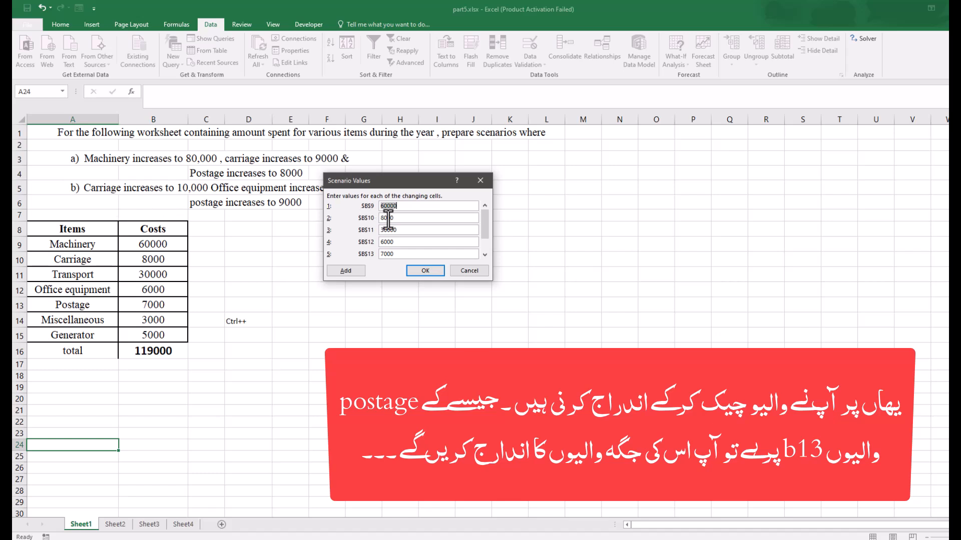
Set the scenario values to 10000 for B10, 7000 for B11 and 9000 for B12, and save the scenario
key(Tab)
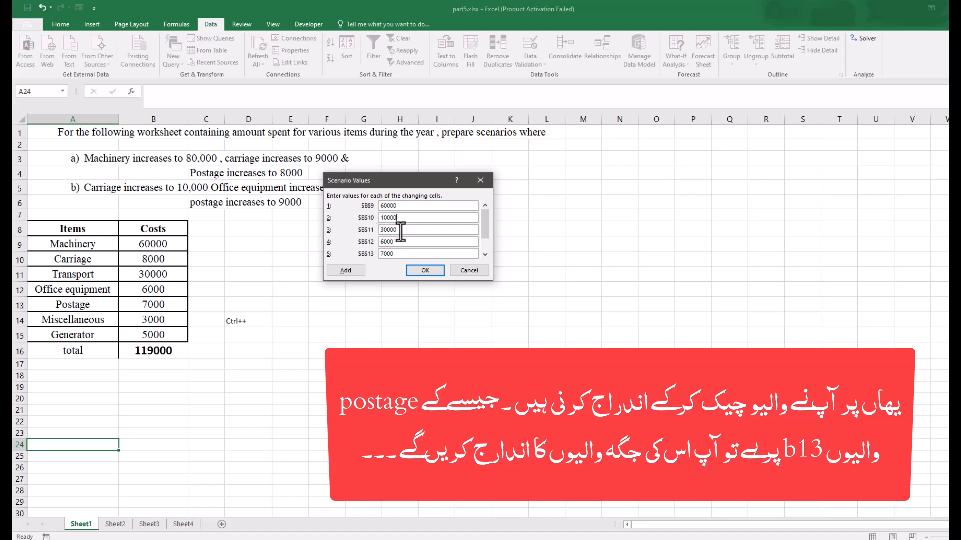
drag(401, 232, 368, 231)
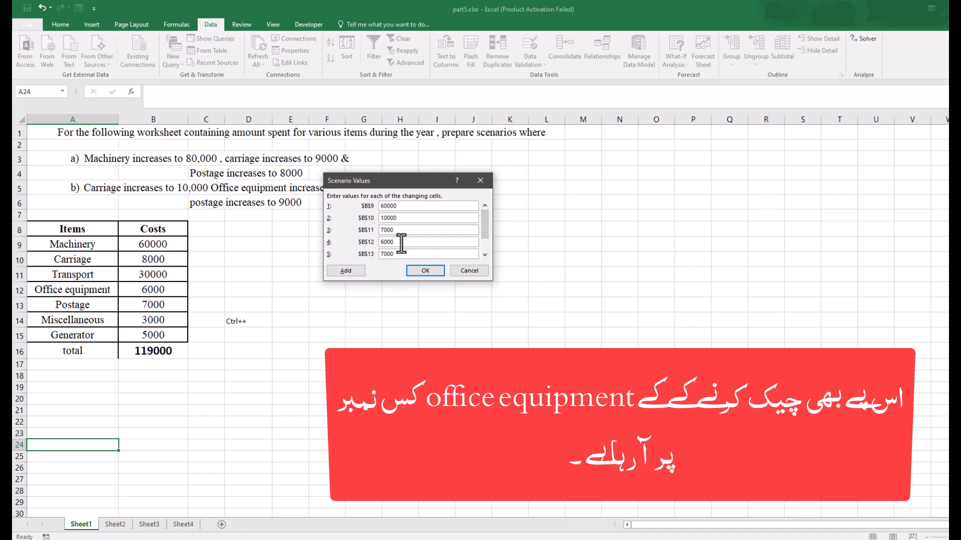
key(Tab)
text(9000)
click(436, 273)
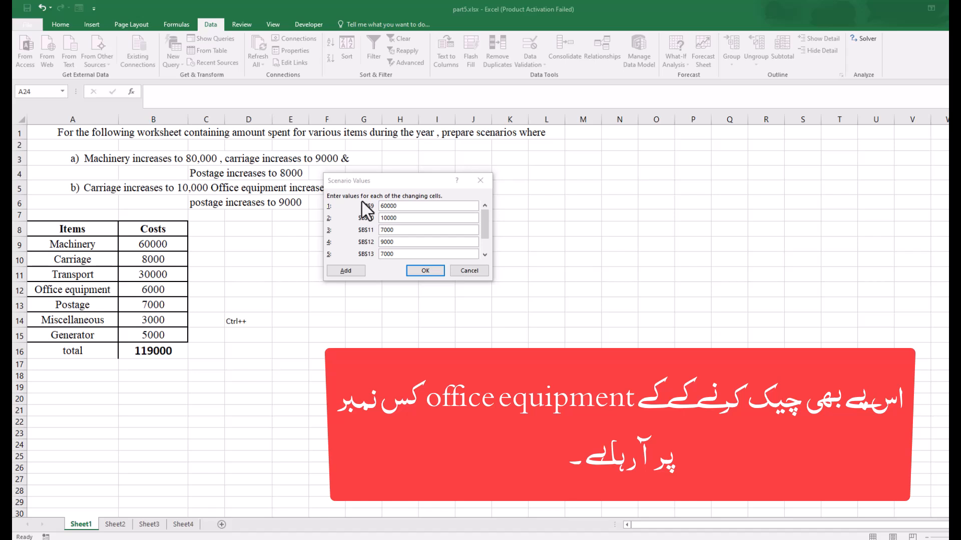
click(425, 273)
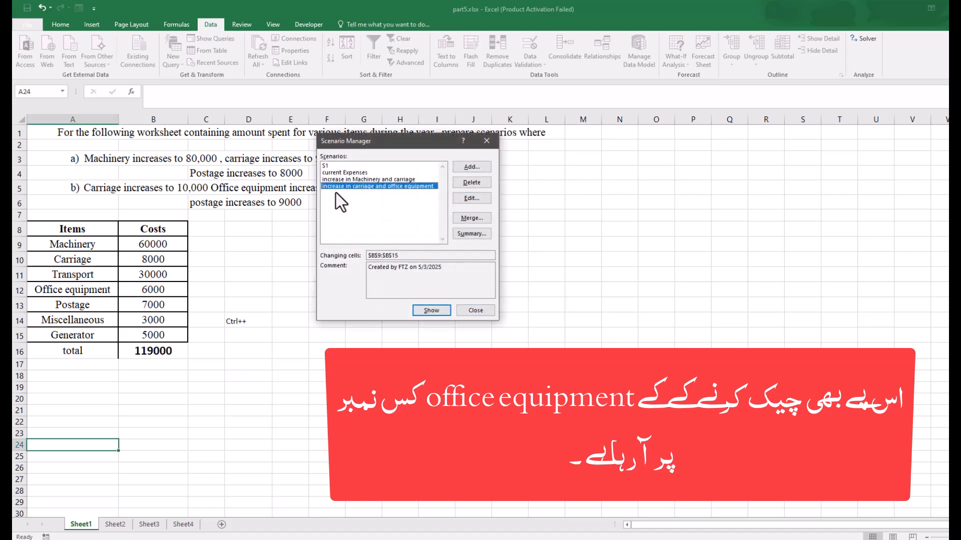
Delete the old S1 scenario and generate a scenario summary report with B16 as the result cell
click(329, 166)
click(472, 183)
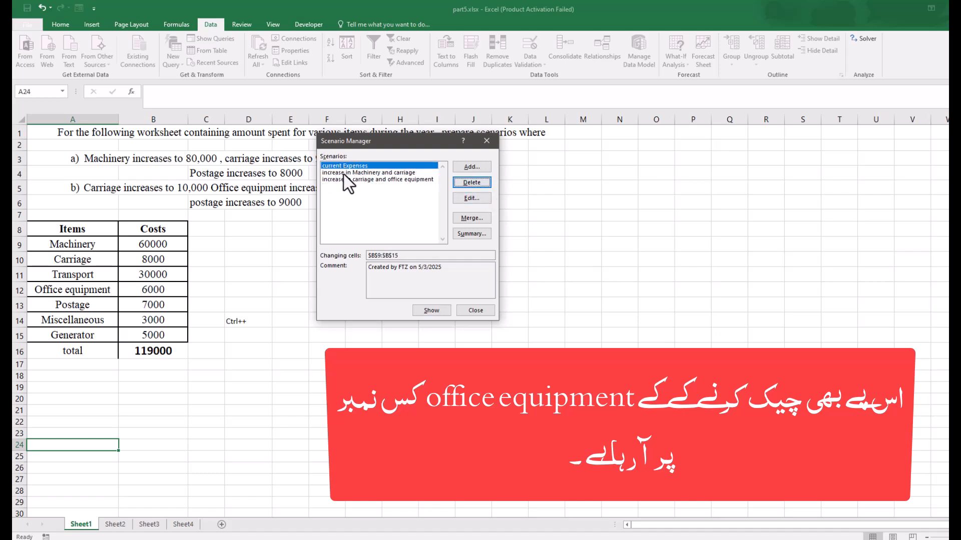
click(478, 237)
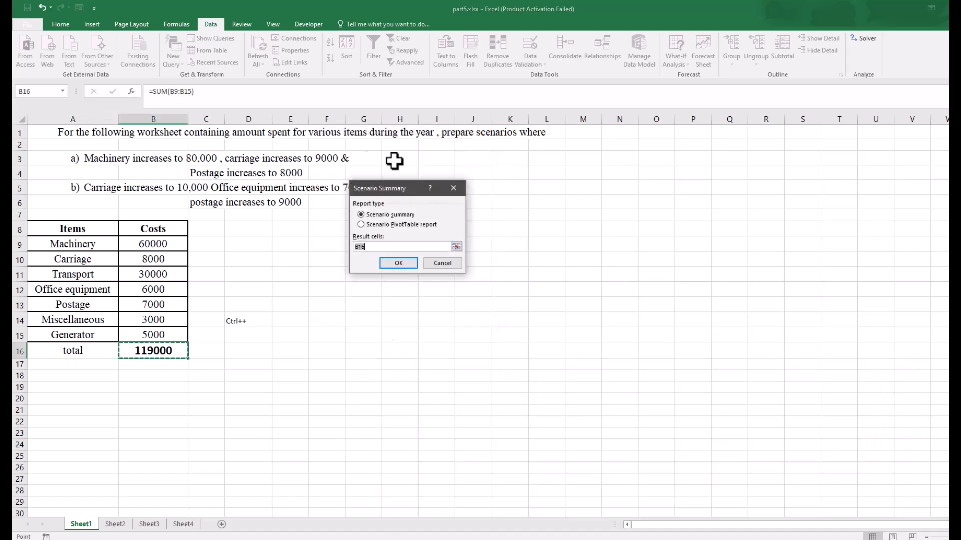
drag(401, 190, 417, 185)
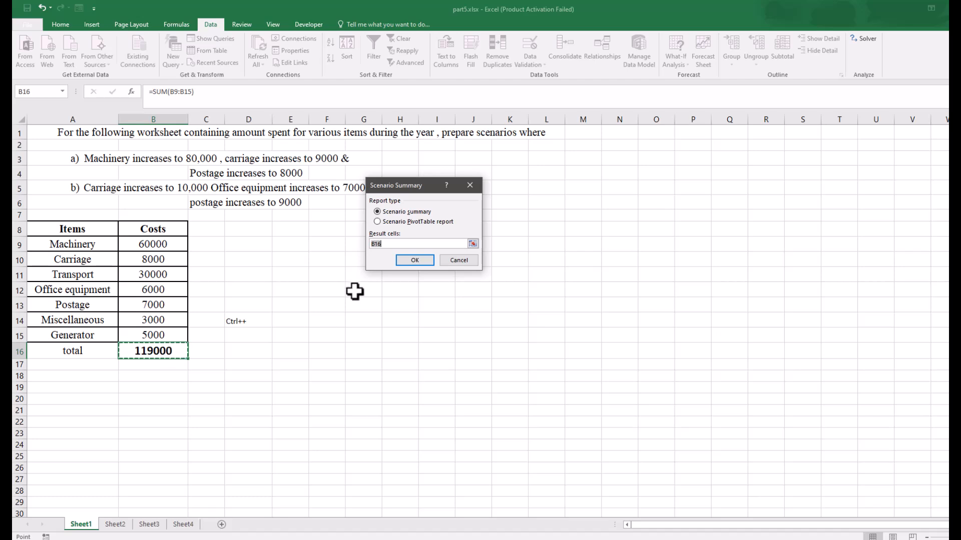
click(420, 264)
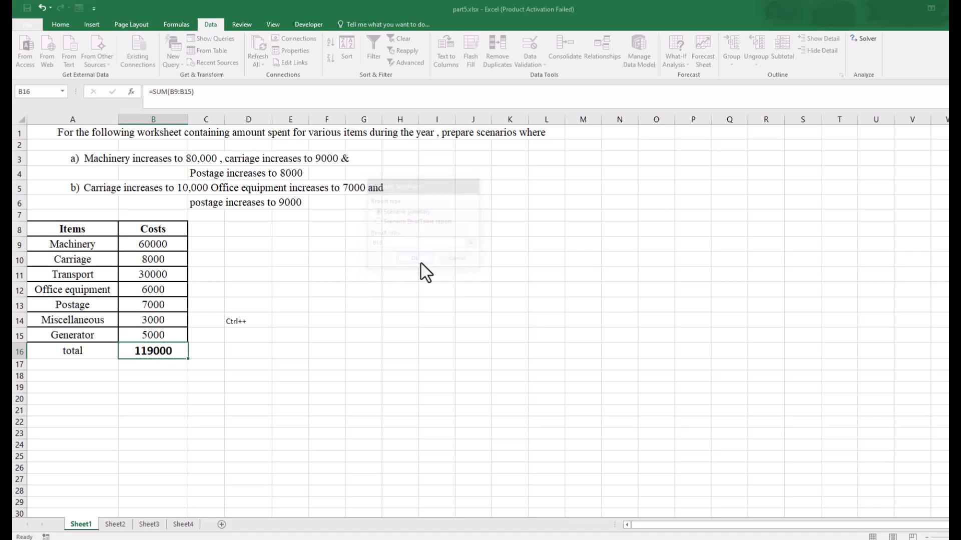